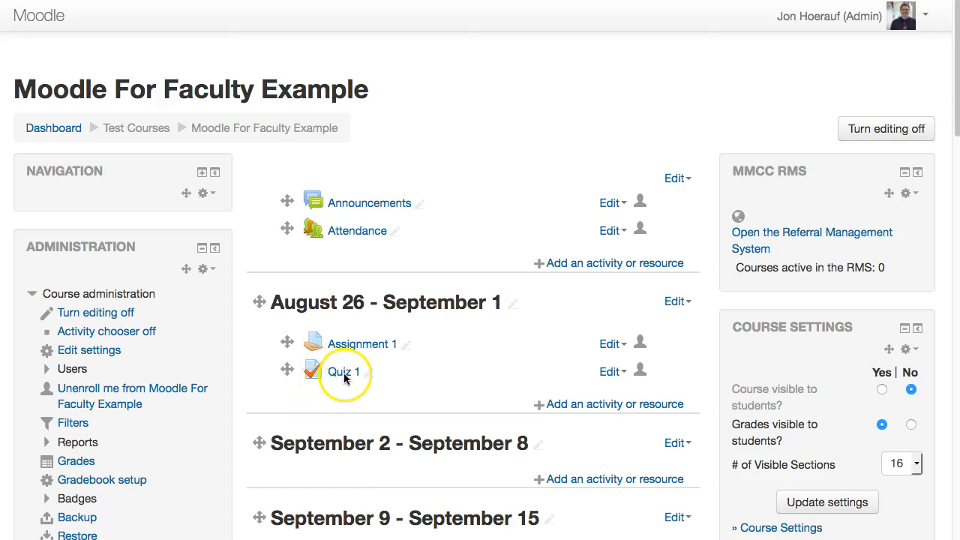
Open Quiz 1 from the August 26 - September 1 section and look through its settings form.
click(344, 377)
click(341, 377)
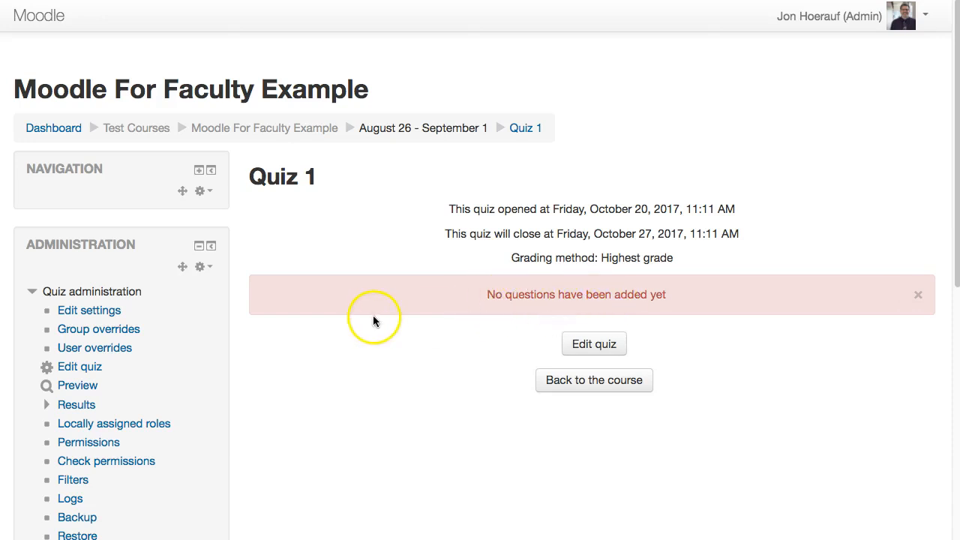
click(89, 314)
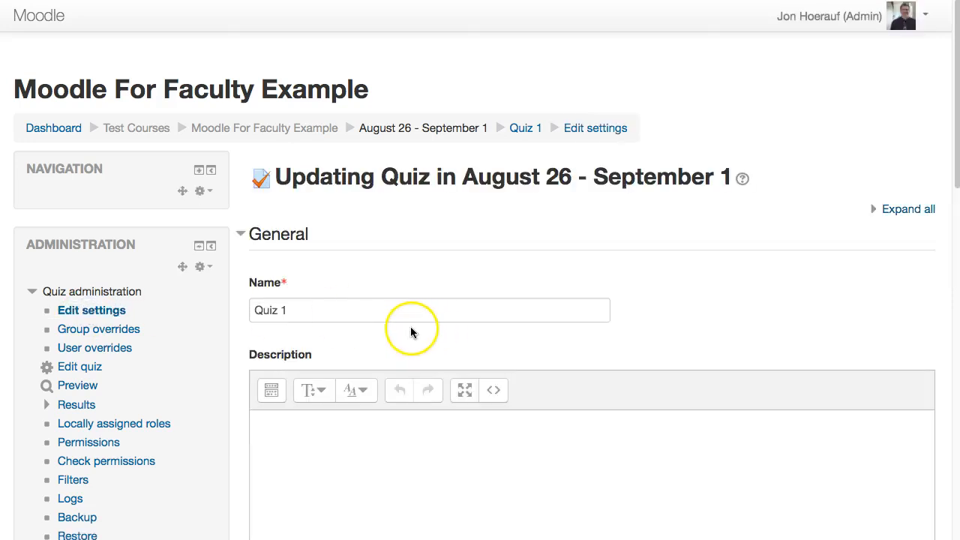
scroll(409, 332, down, 5)
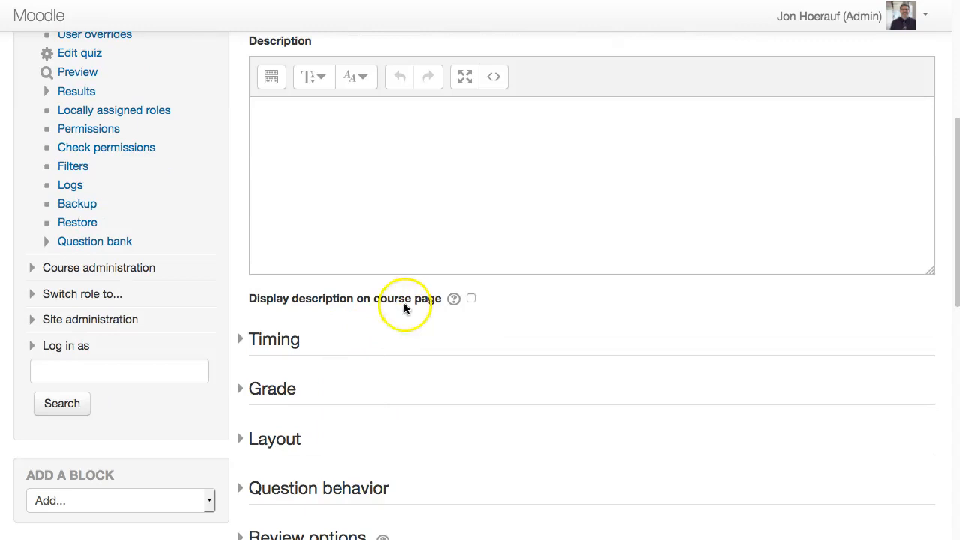
scroll(404, 303, up, 2)
scroll(408, 272, up, 3)
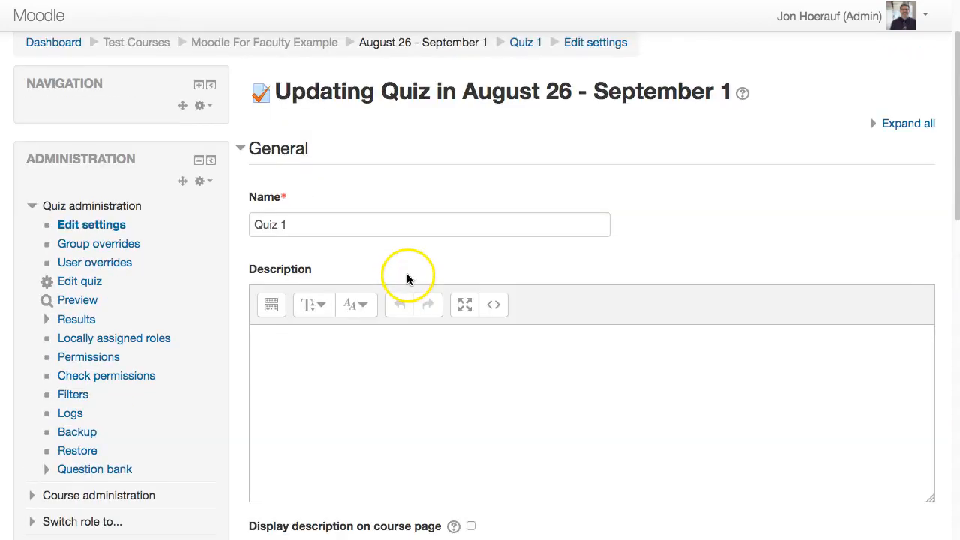
Open the question editing page of Quiz 1, read the Shuffle help and turn on question shuffling.
click(79, 283)
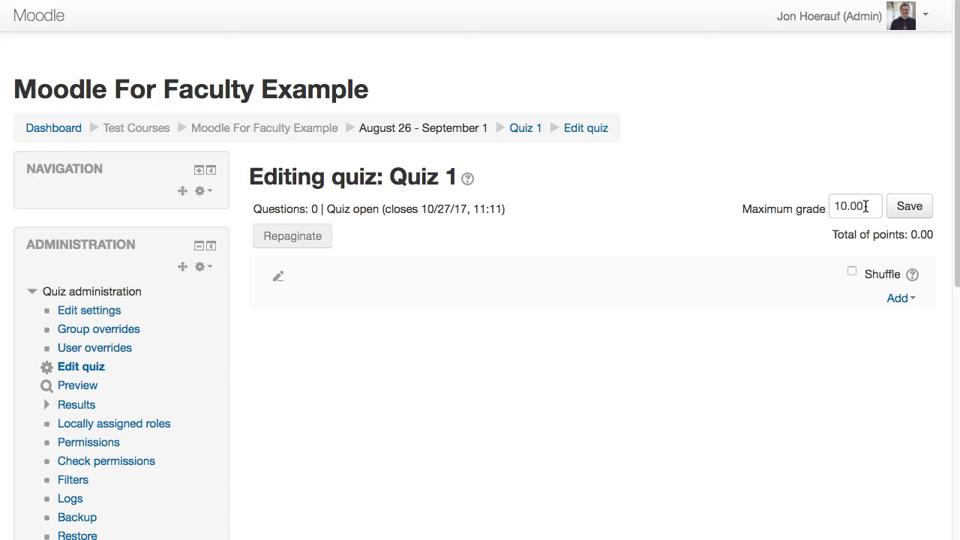
click(862, 207)
click(913, 275)
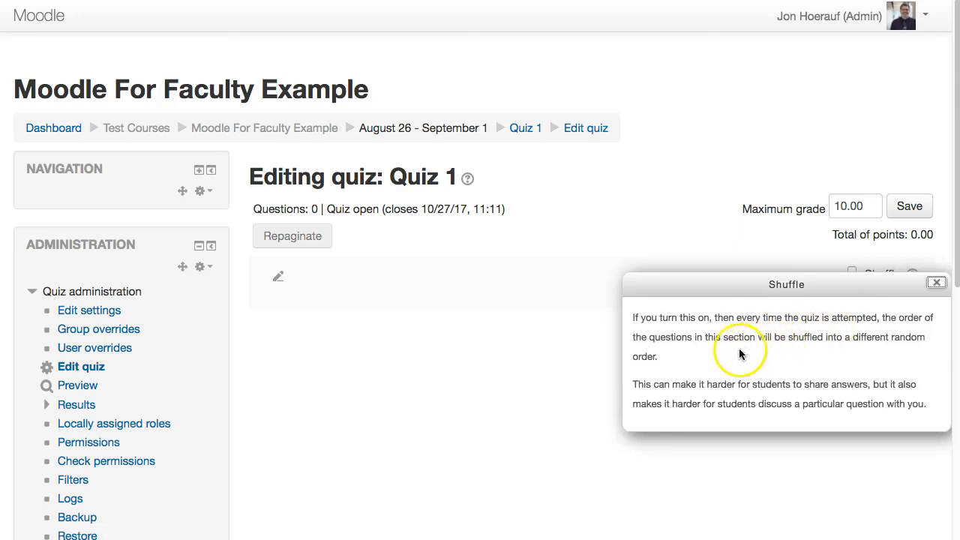
click(936, 282)
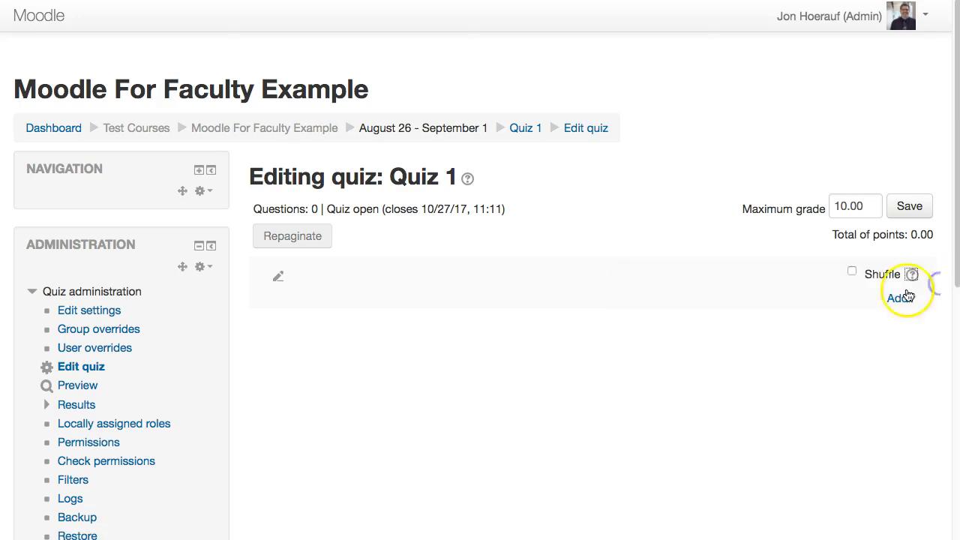
click(852, 272)
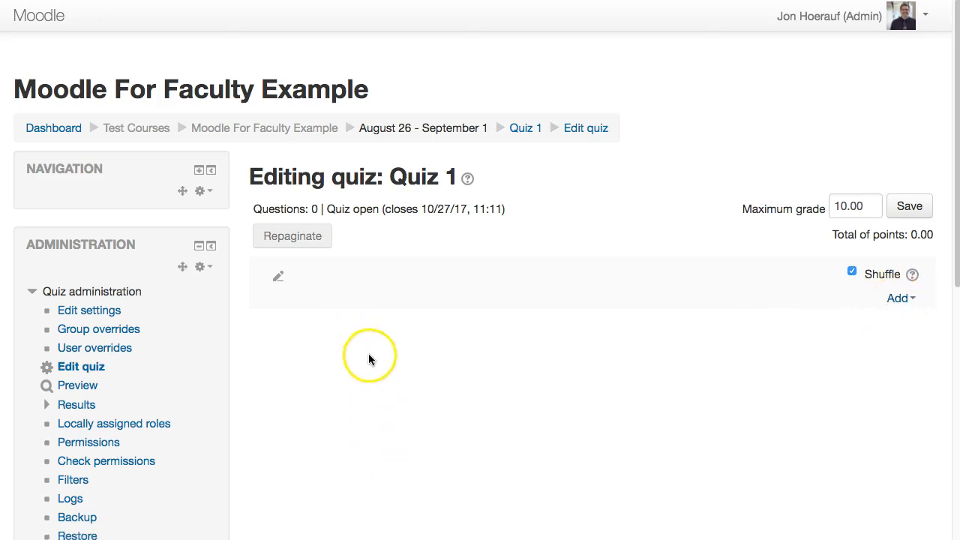
Start a new Multiple choice question in the quiz's question bank.
click(894, 300)
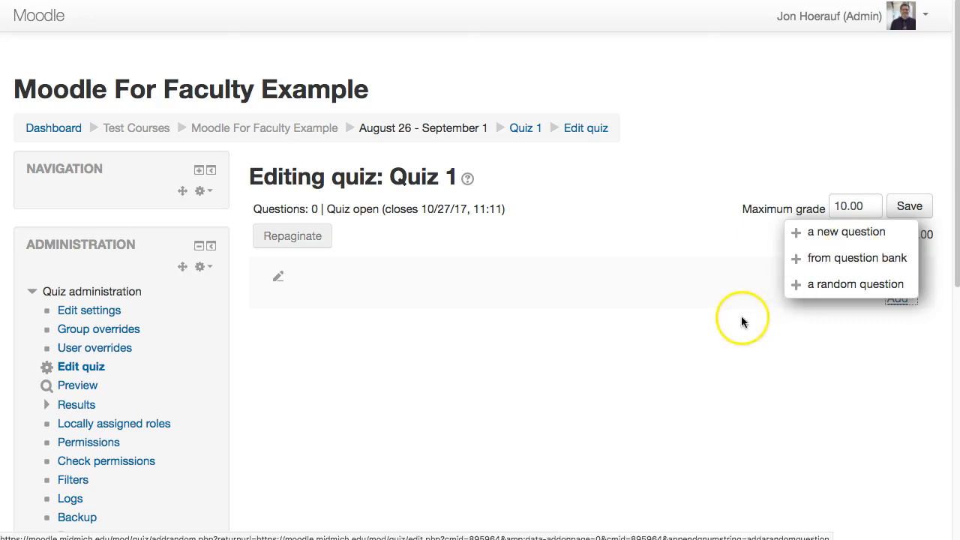
click(700, 329)
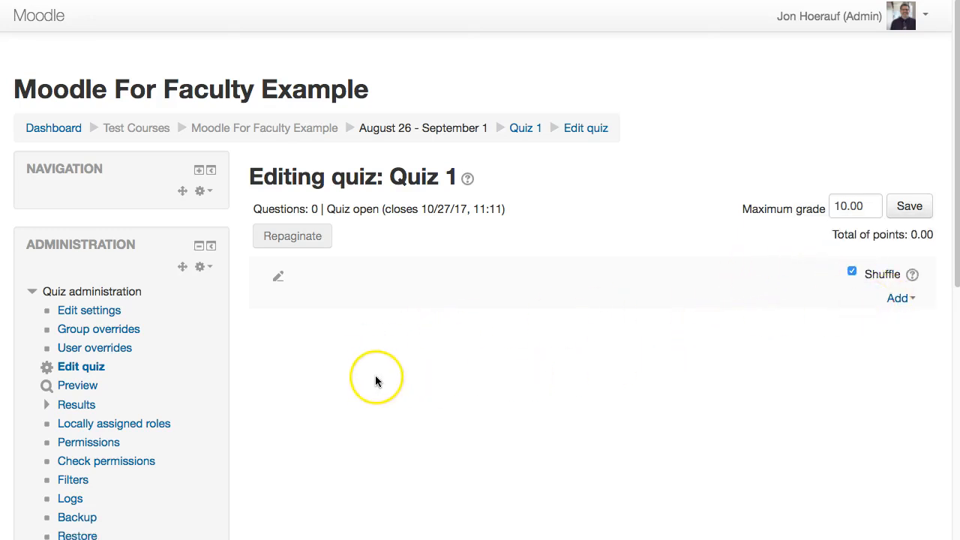
scroll(369, 375, down, 3)
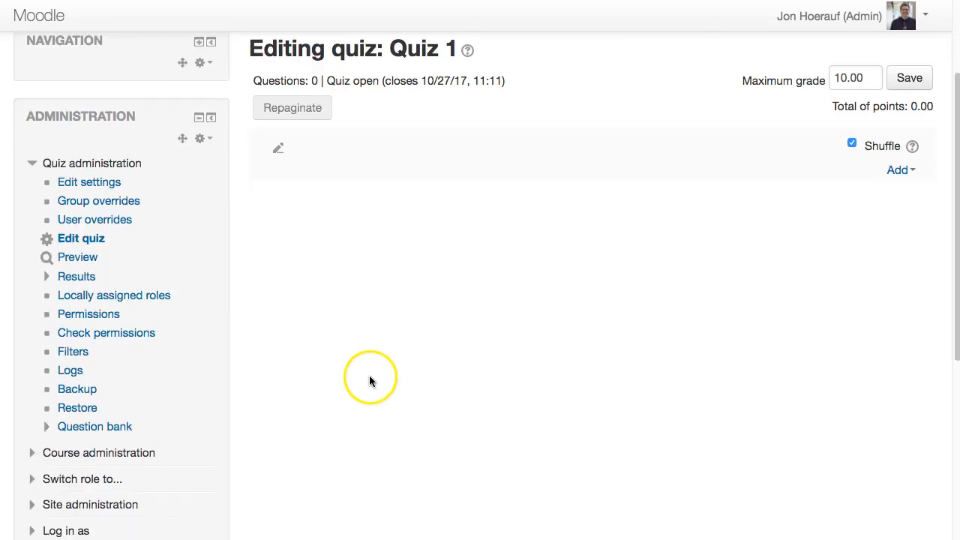
click(75, 433)
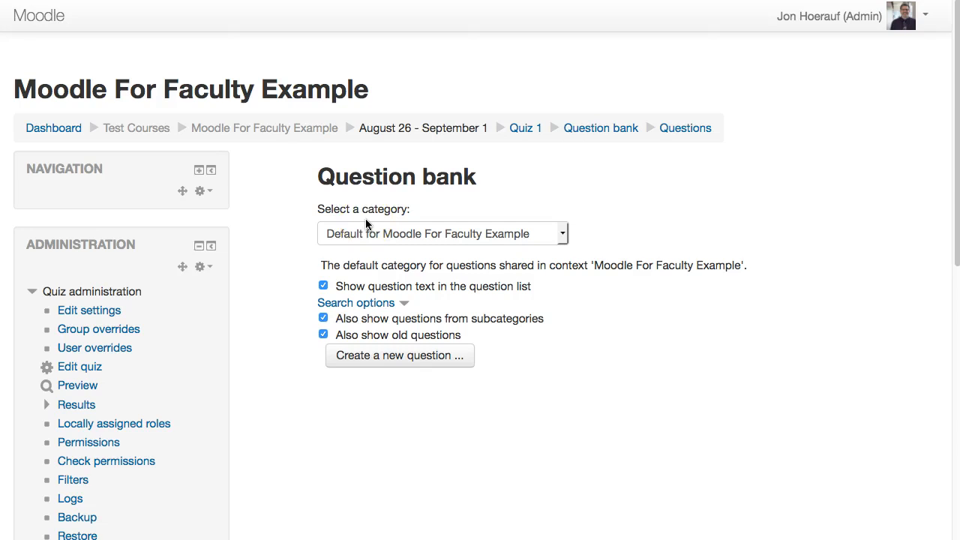
click(381, 362)
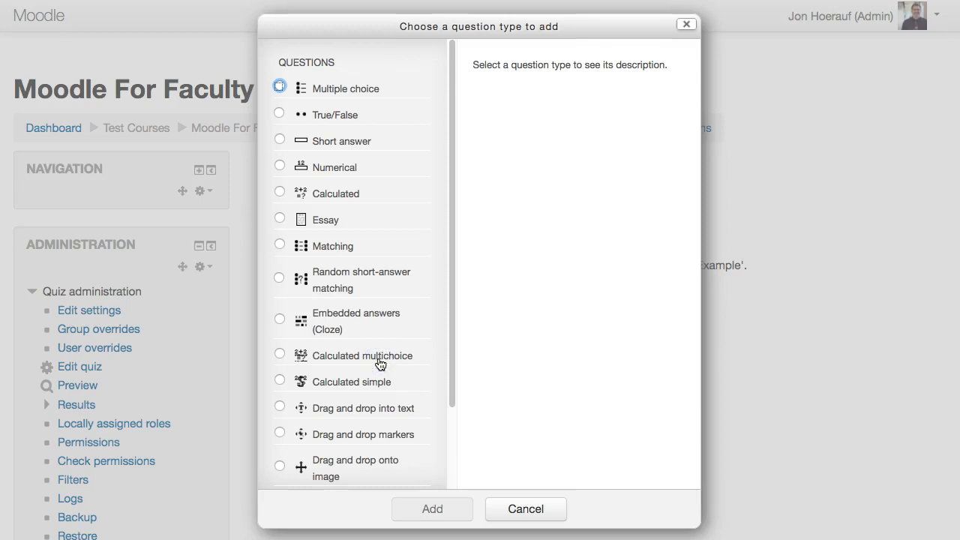
click(280, 88)
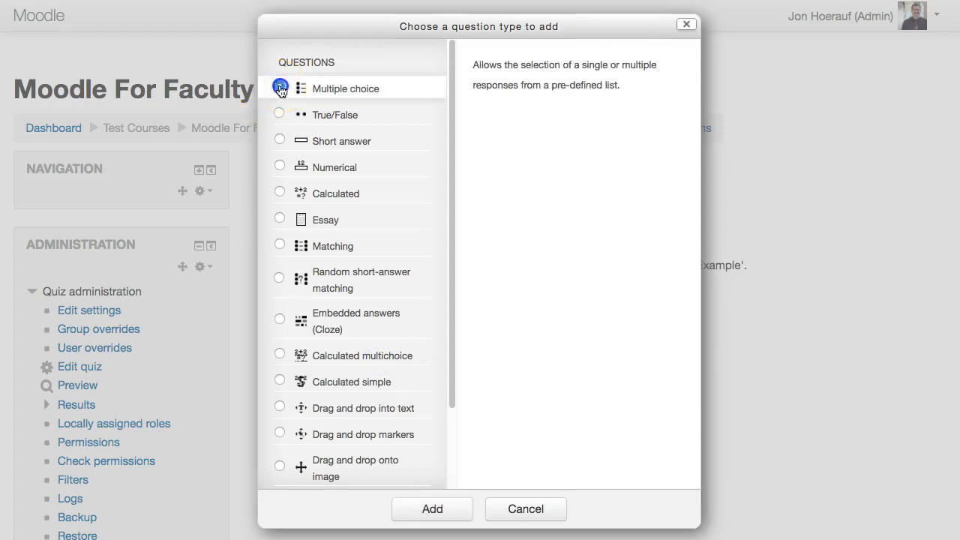
click(432, 507)
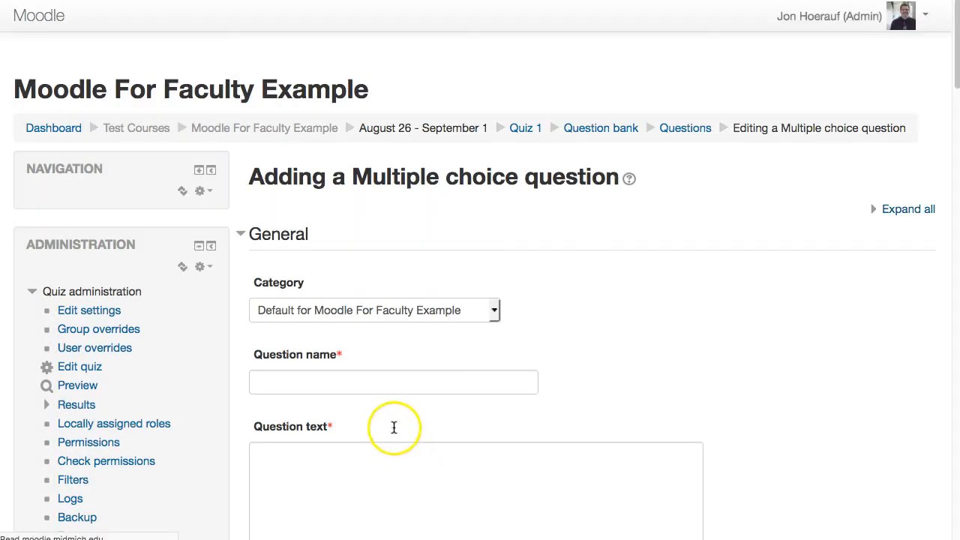
Name the question "How many stars?" and enter "How many stars are there?" as its question text.
click(393, 383)
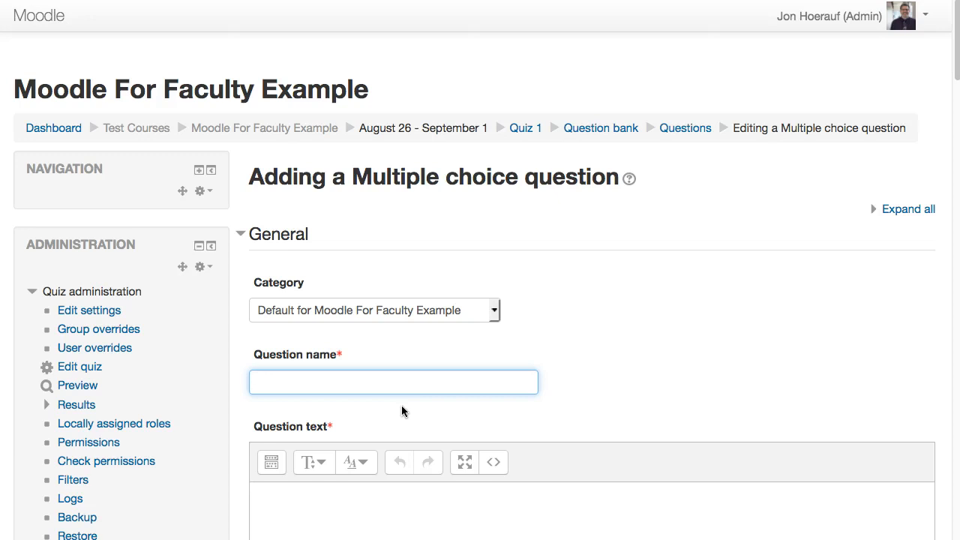
text(How many stars?)
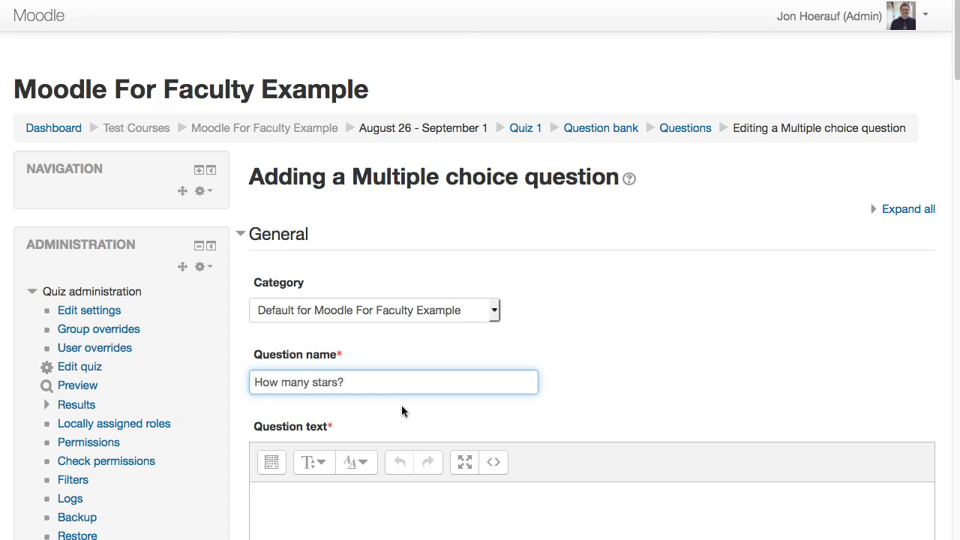
scroll(362, 410, down, 5)
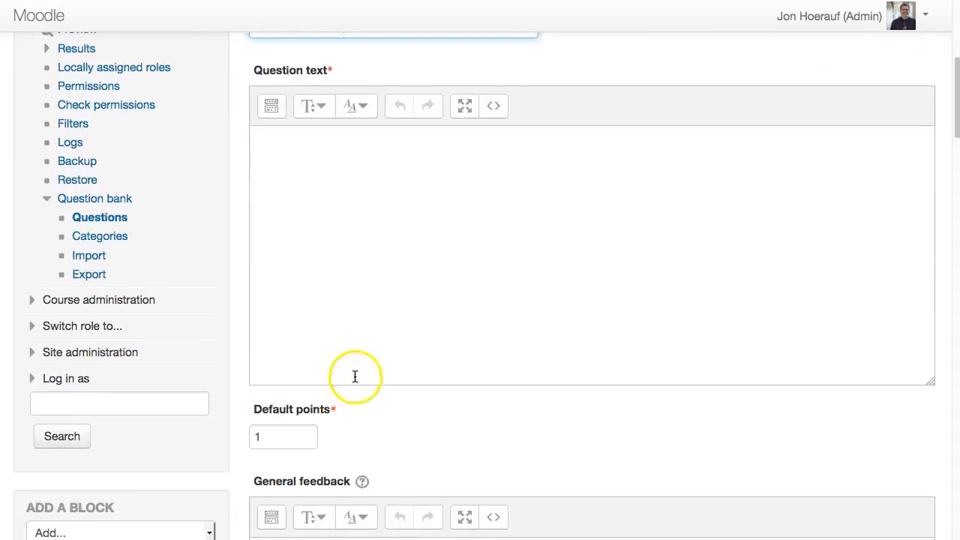
click(306, 160)
text(How many stars are there?)
Set the question's default points to 2.
scroll(321, 315, down, 3)
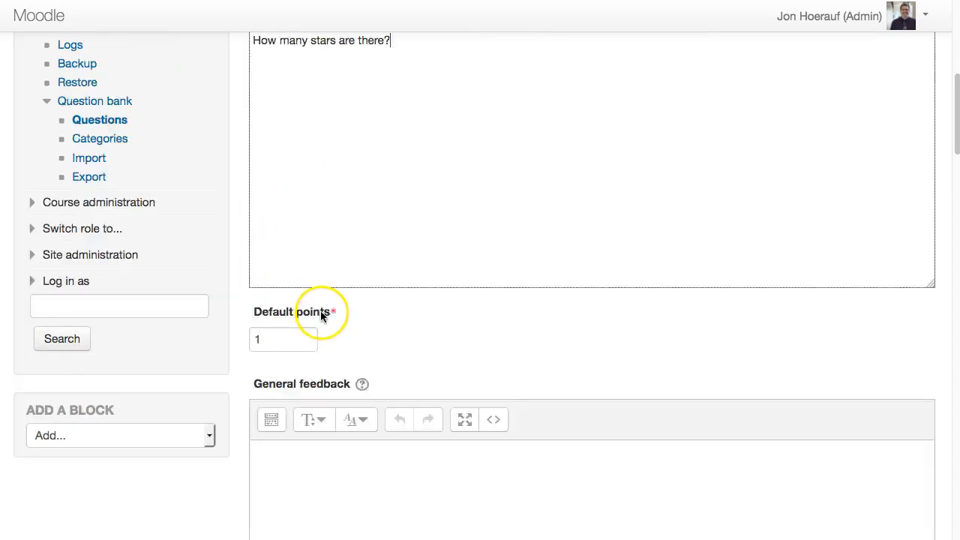
scroll(321, 315, down, 2)
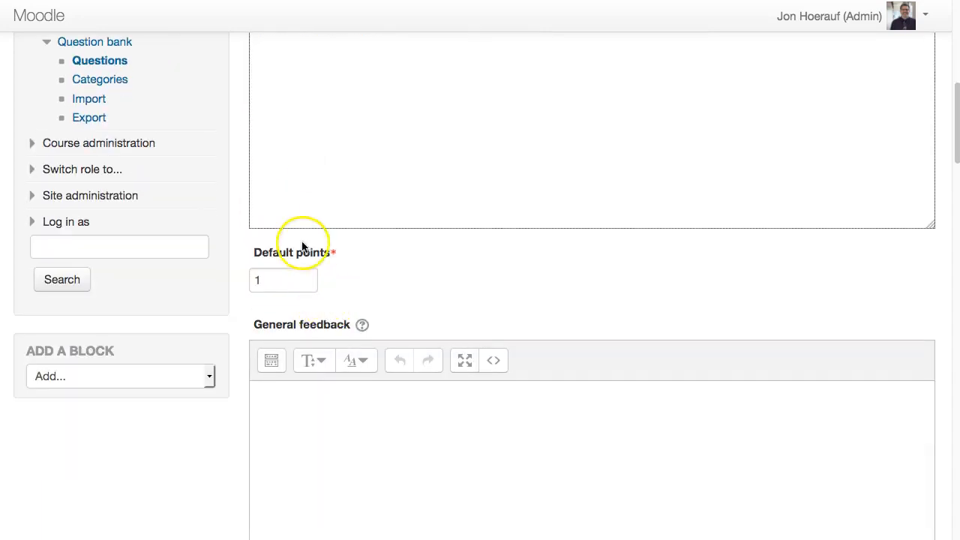
click(279, 279)
drag(280, 279, 242, 278)
text(2)
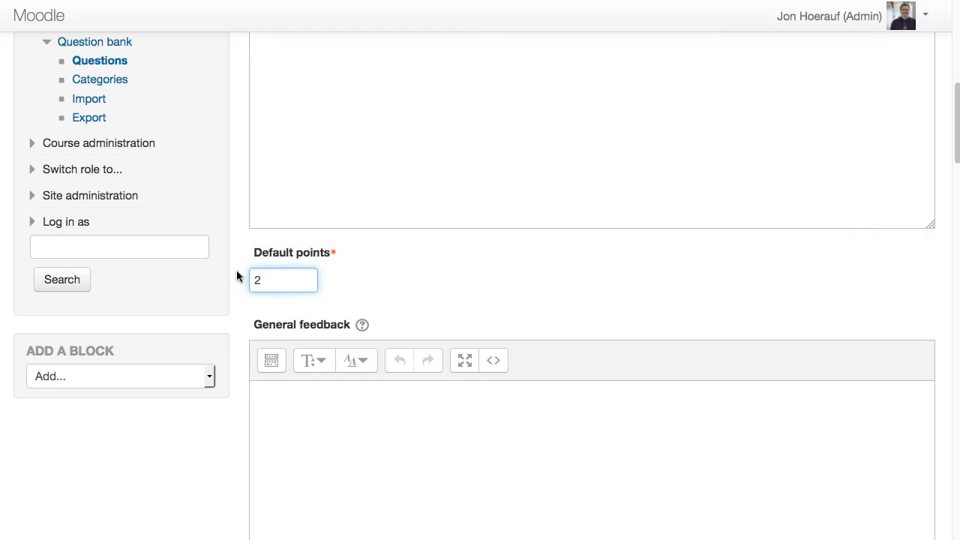
click(416, 294)
Review the general feedback field and the options for one or multiple answers, leaving One answer only selected.
scroll(400, 300, down, 4)
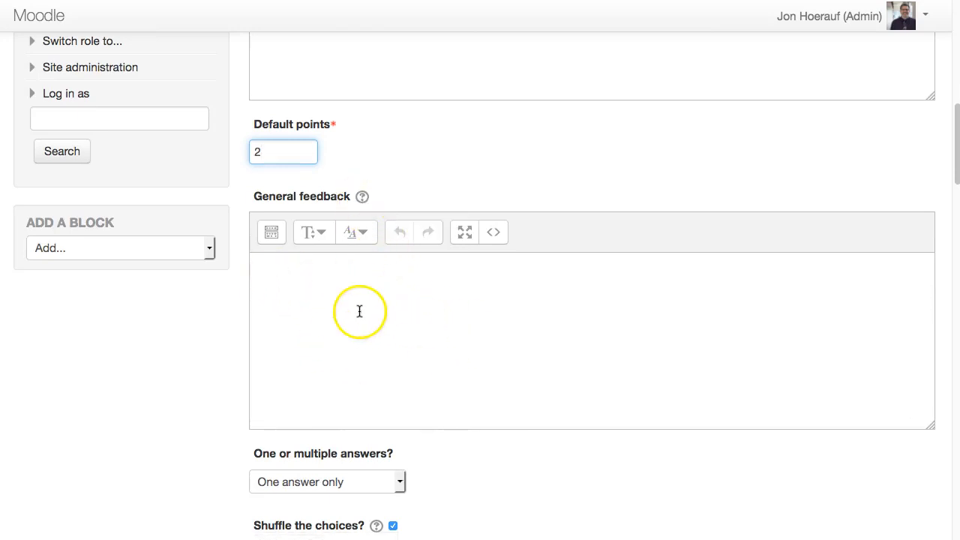
scroll(360, 311, down, 5)
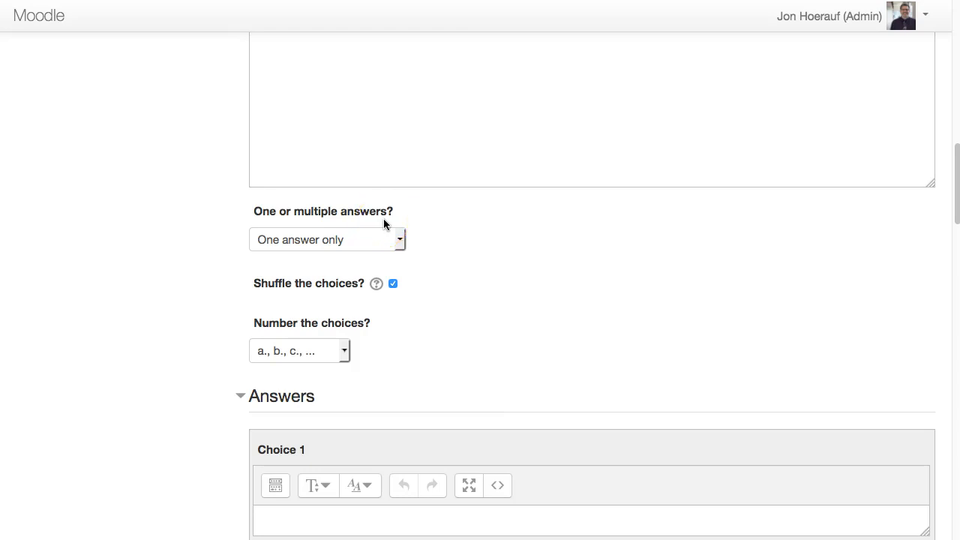
click(400, 239)
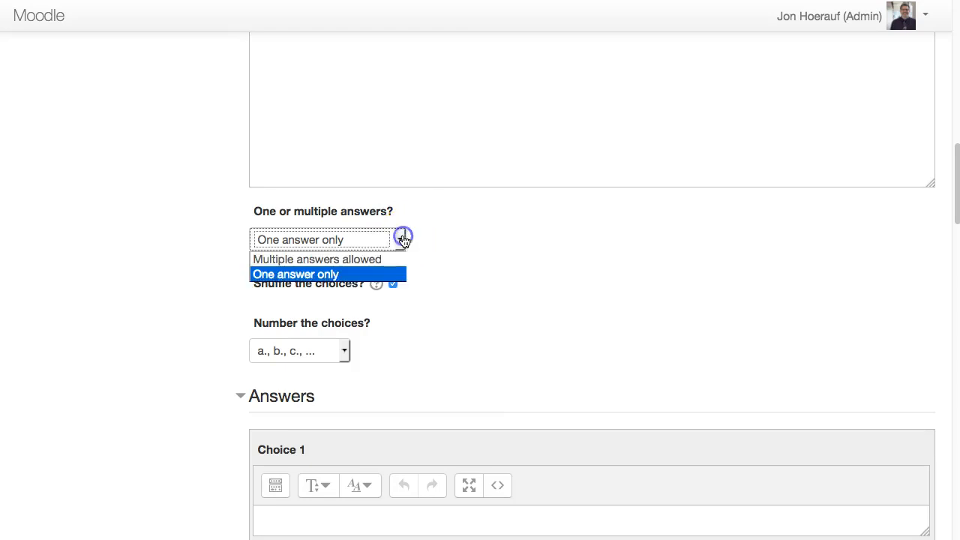
click(460, 246)
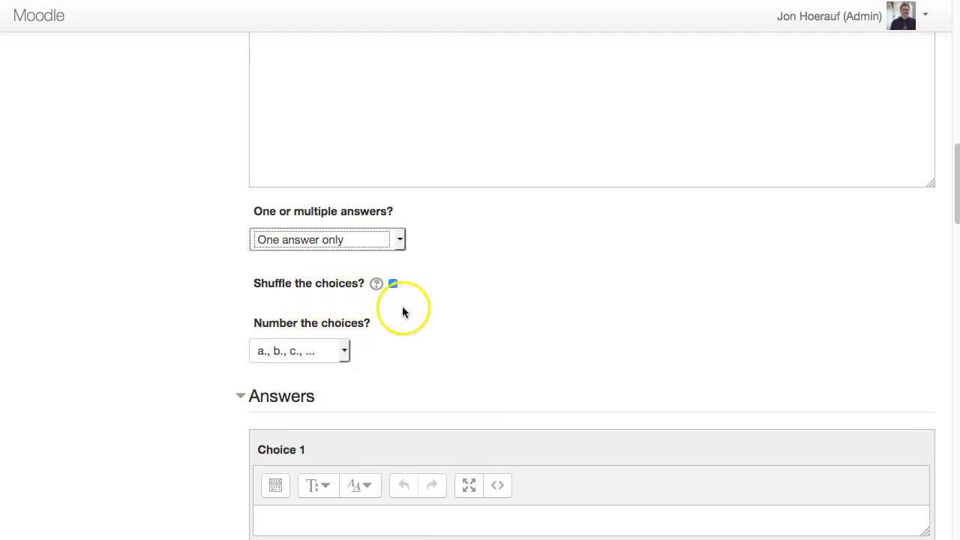
Enter "One" as the answer text of Choice 1 and keep its grade at None.
scroll(402, 311, down, 2)
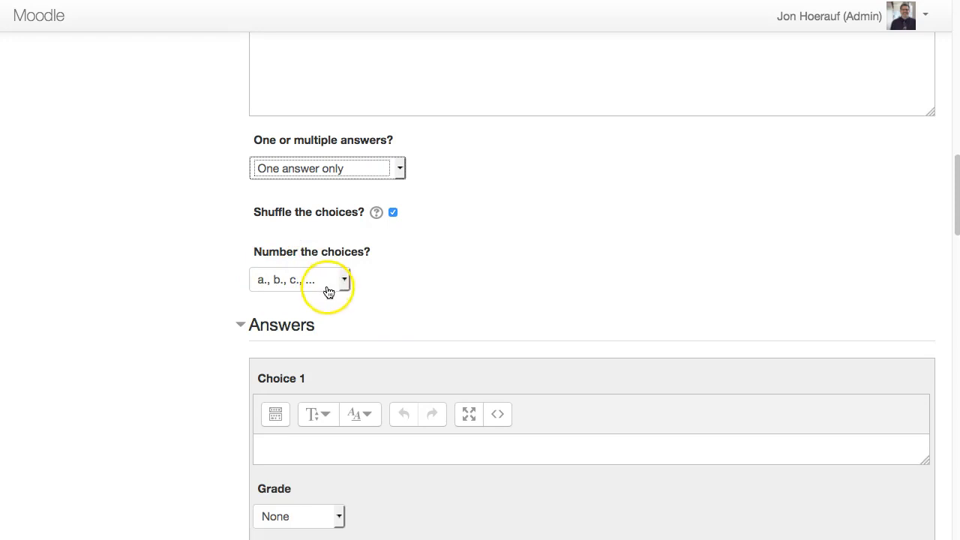
scroll(426, 292, down, 5)
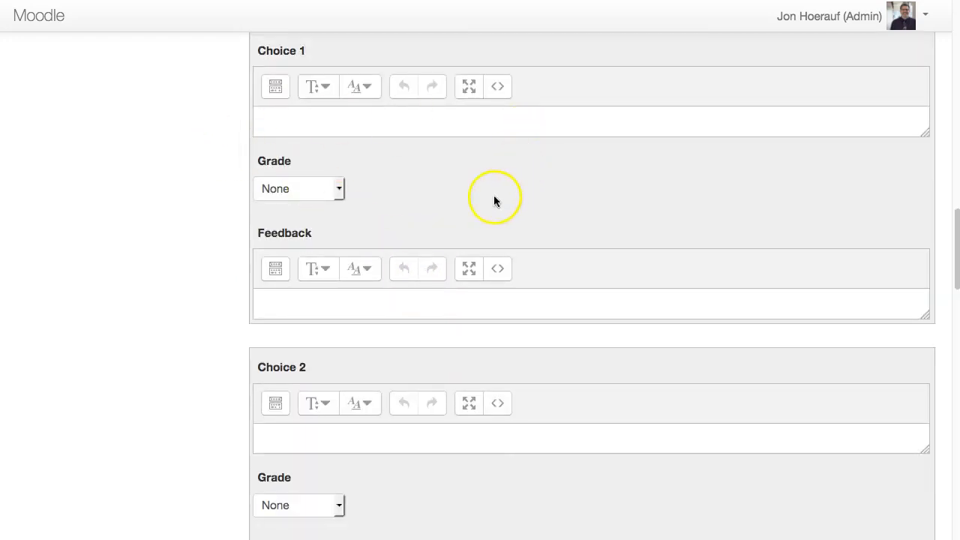
click(314, 120)
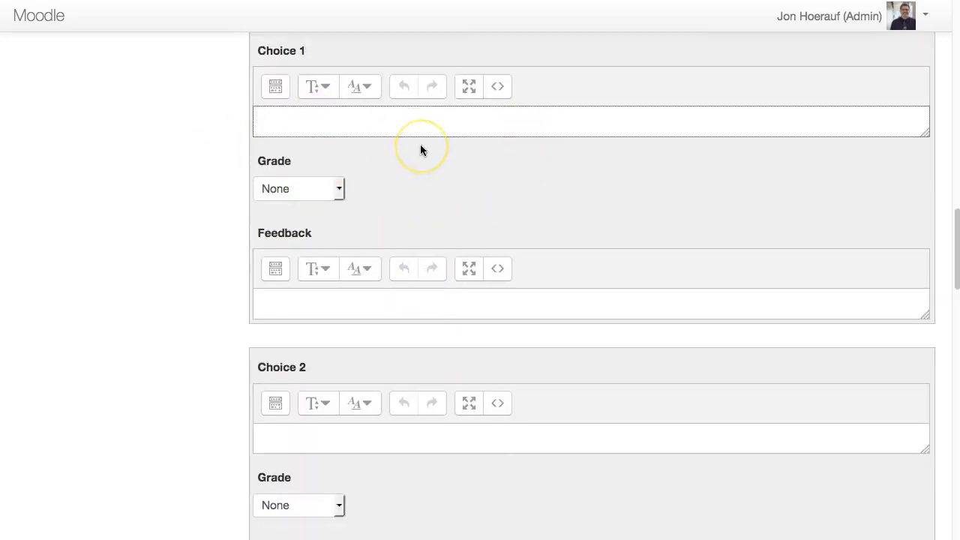
text(ONe)
key(BackSpace)
key(BackSpace)
text(ne)
click(273, 172)
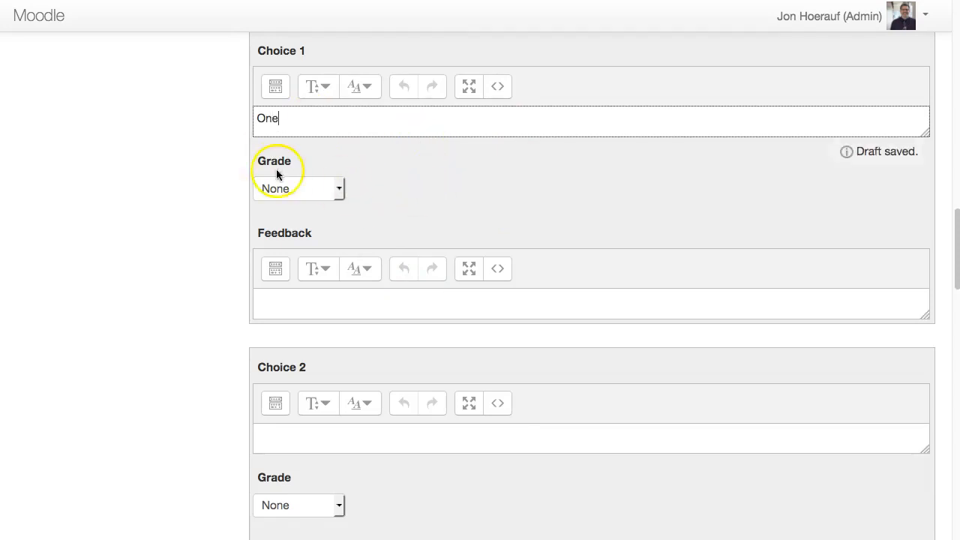
click(339, 191)
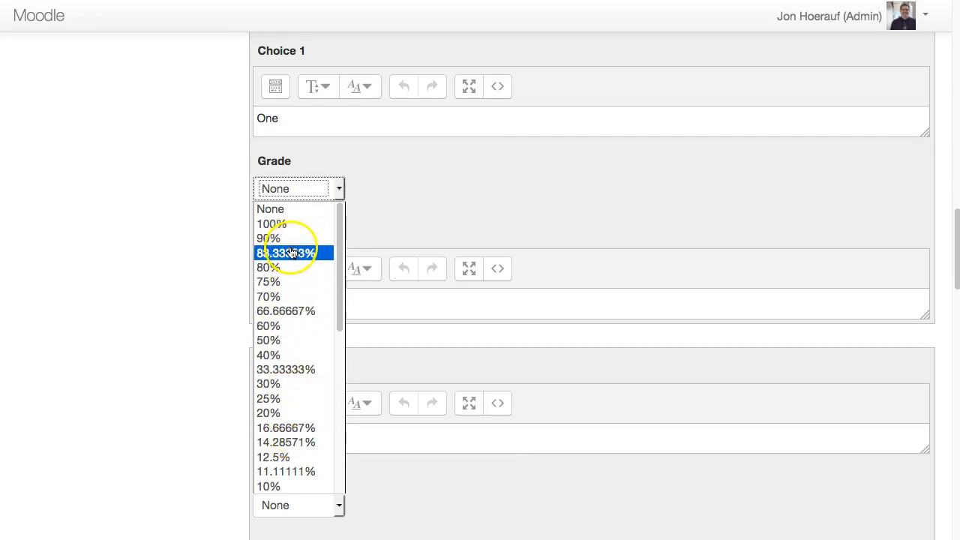
click(285, 209)
click(302, 310)
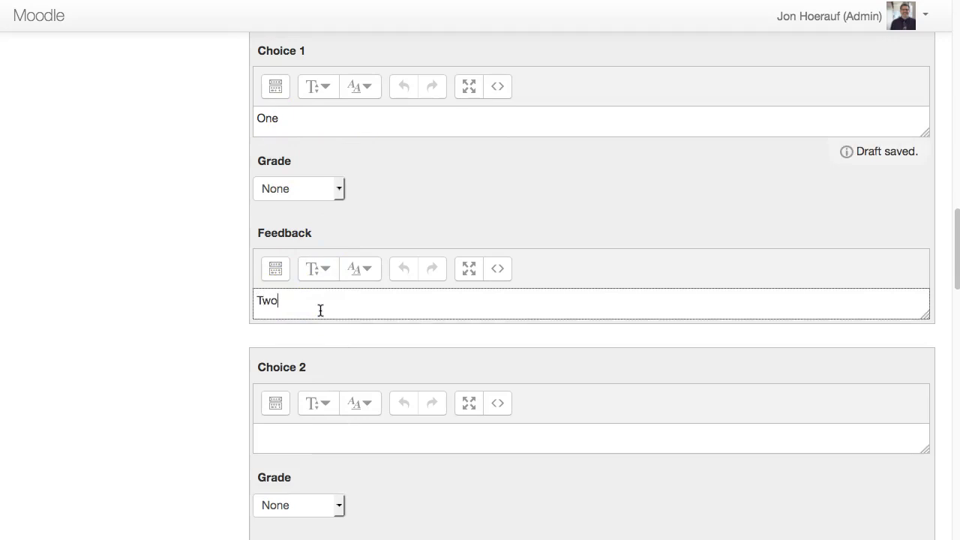
click(315, 306)
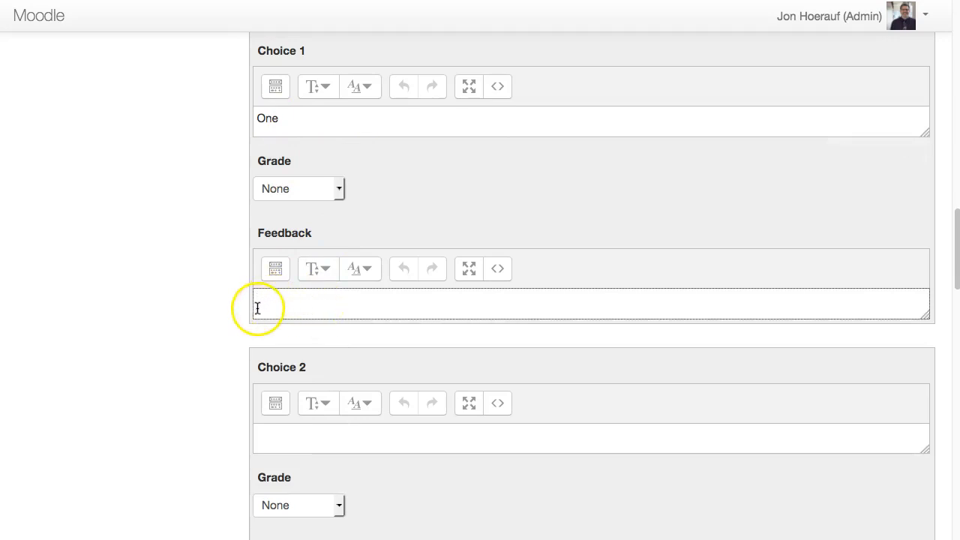
click(339, 316)
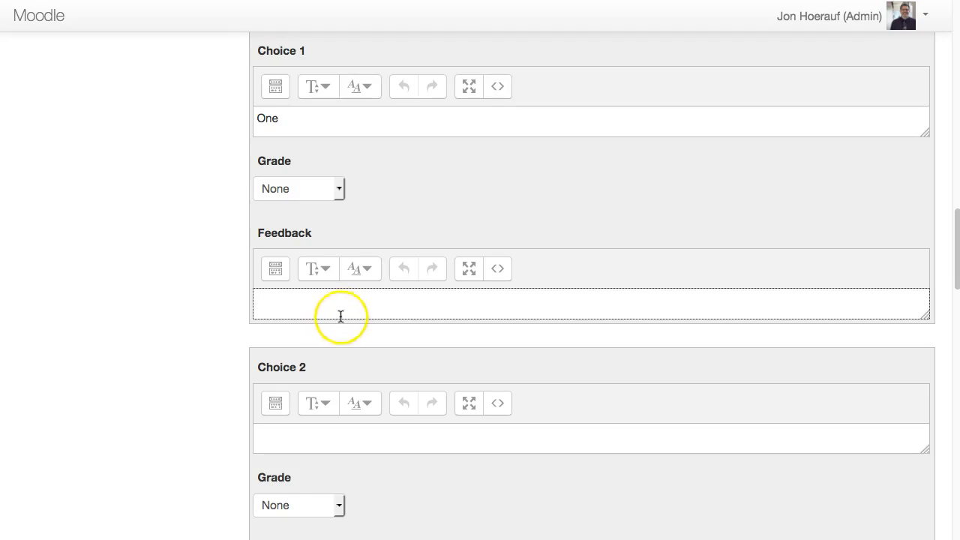
Enter "Two" as the answer text of Choice 2 and "Seven" as the answer text of Choice 3.
scroll(330, 308, down, 3)
click(303, 260)
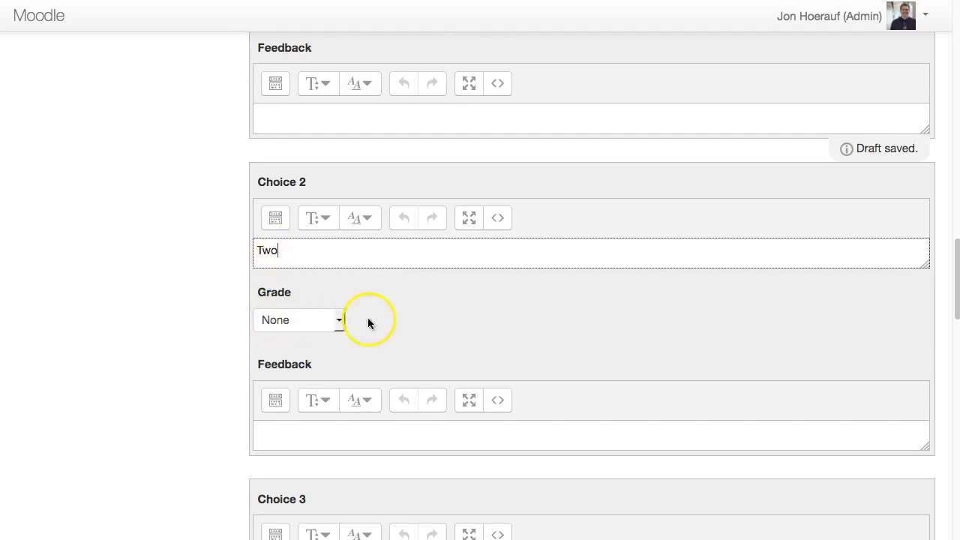
scroll(417, 323, down, 4)
scroll(417, 328, down, 1)
click(382, 275)
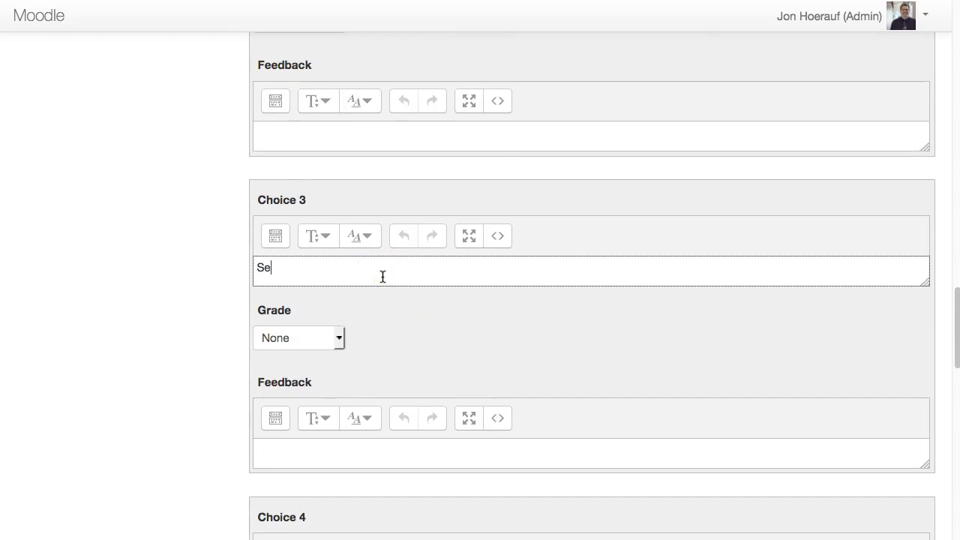
Enter "A whole bunch" as the answer text of Choice 4 and set its grade to 100%.
scroll(390, 284, down, 5)
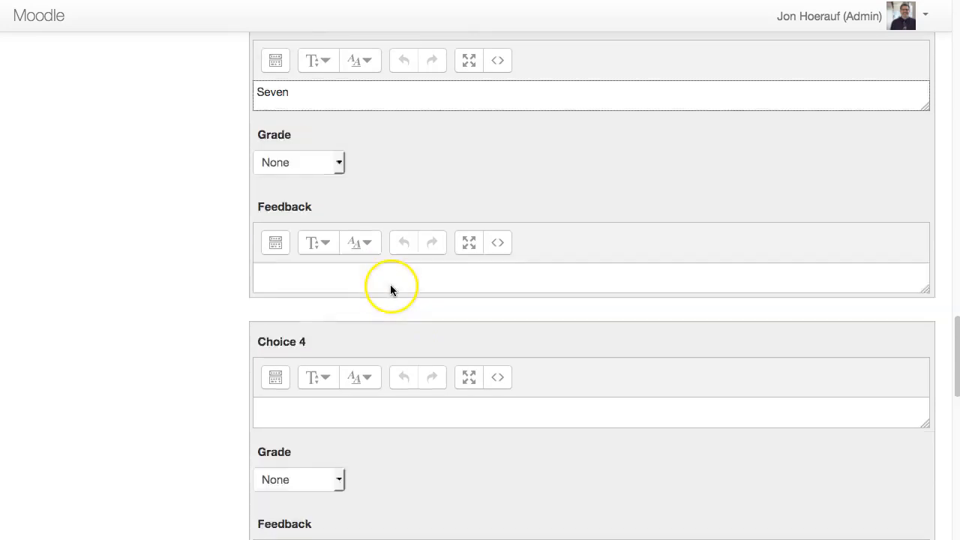
click(371, 265)
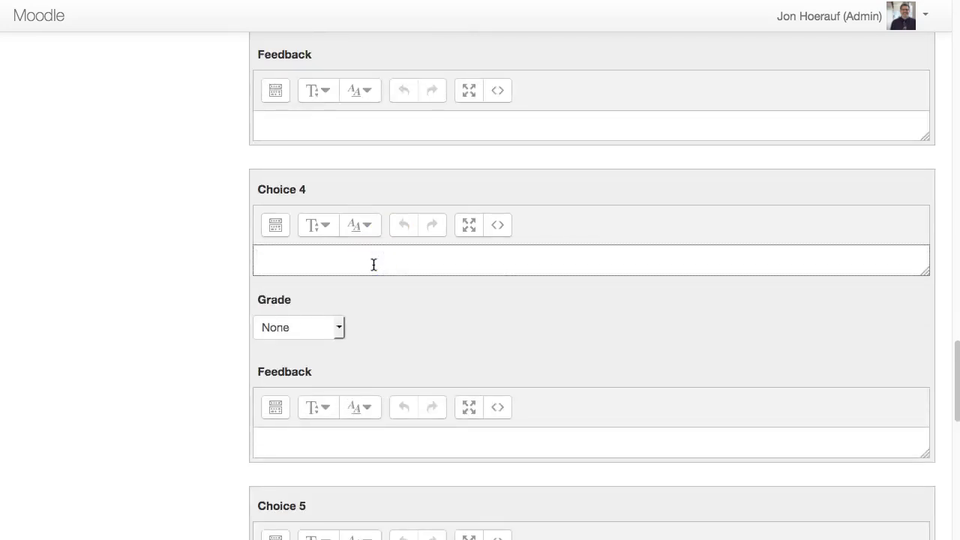
text(A whole bunch)
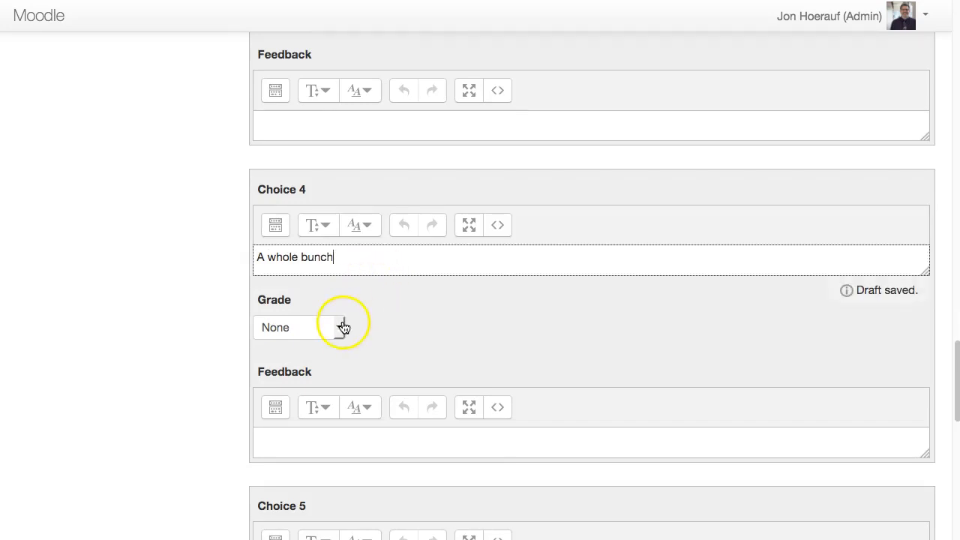
click(343, 326)
click(296, 364)
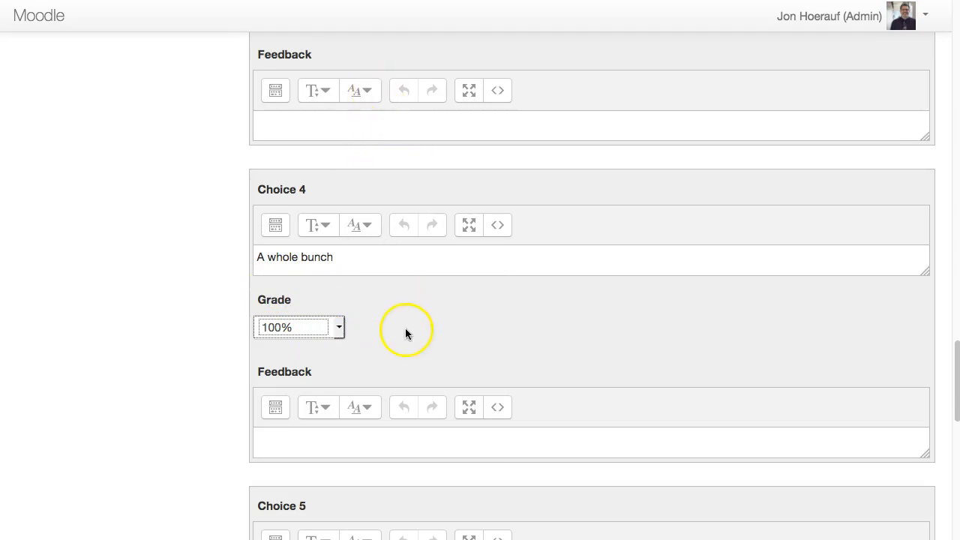
Set the question's category to Default for Quiz 1.
scroll(407, 333, down, 5)
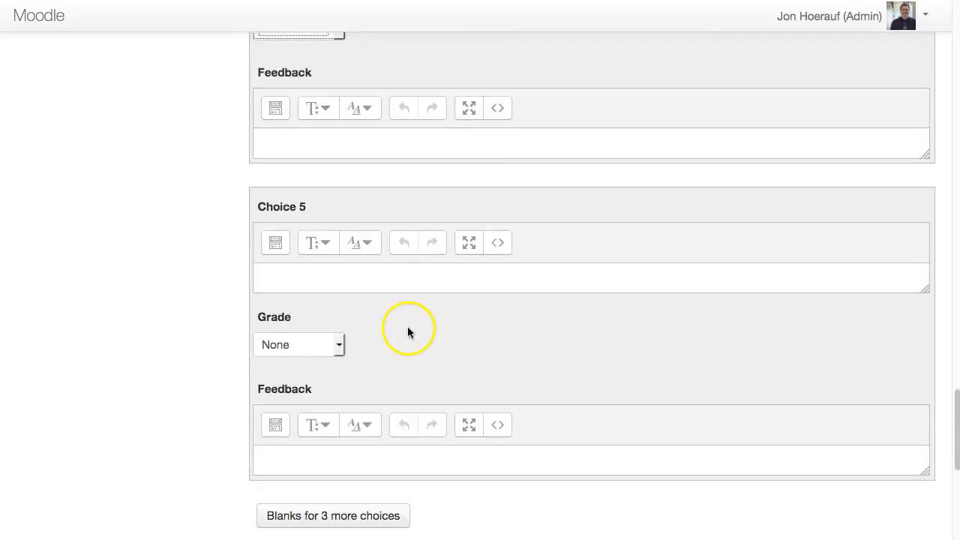
scroll(407, 332, down, 4)
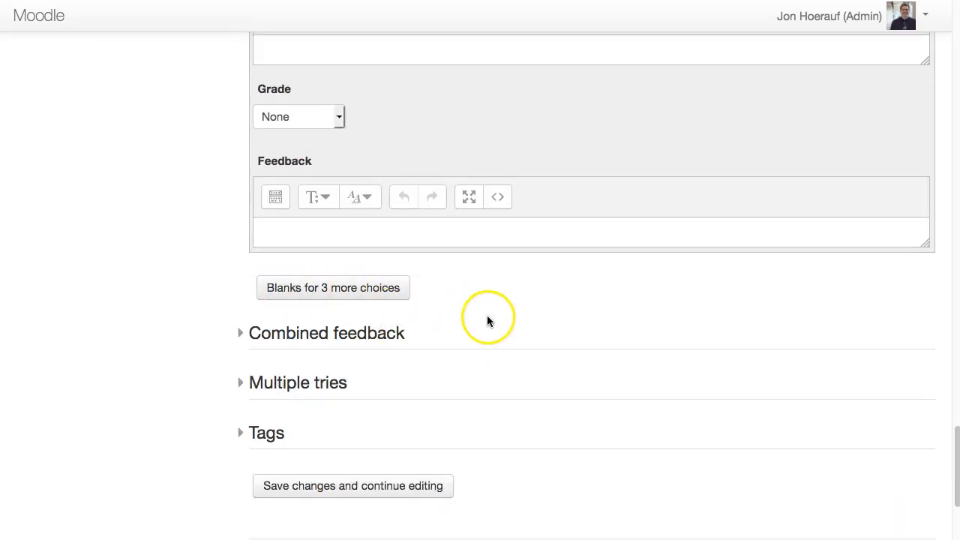
scroll(487, 321, down, 3)
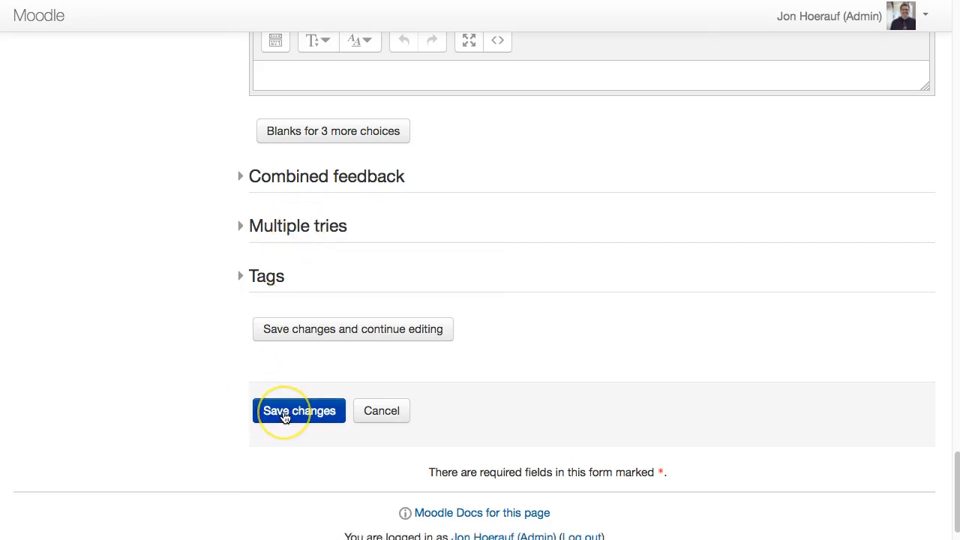
scroll(429, 349, up, 15)
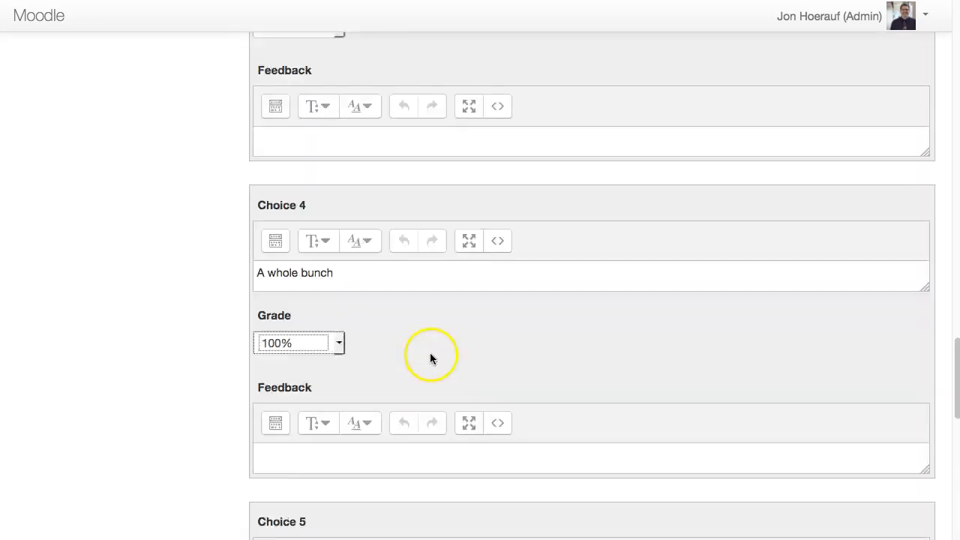
scroll(431, 358, up, 12)
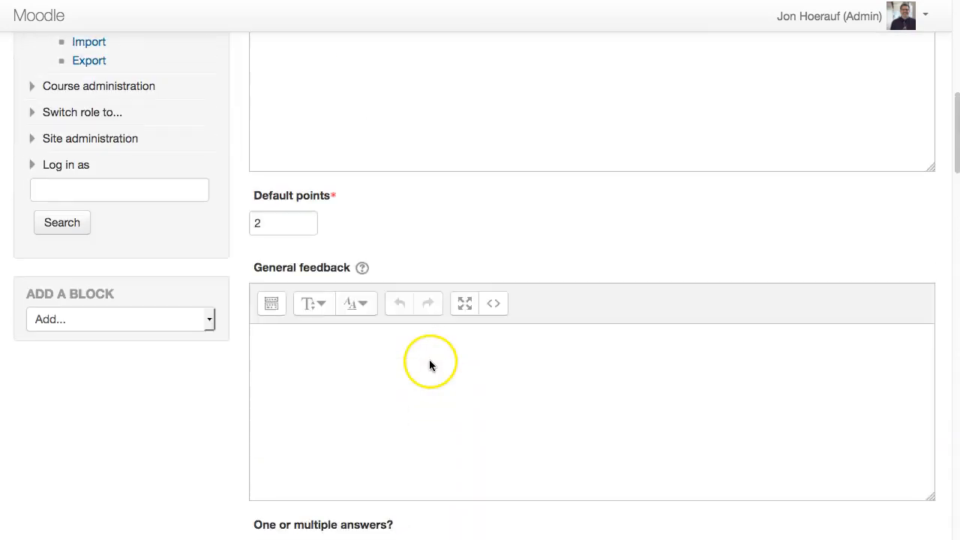
scroll(428, 365, up, 10)
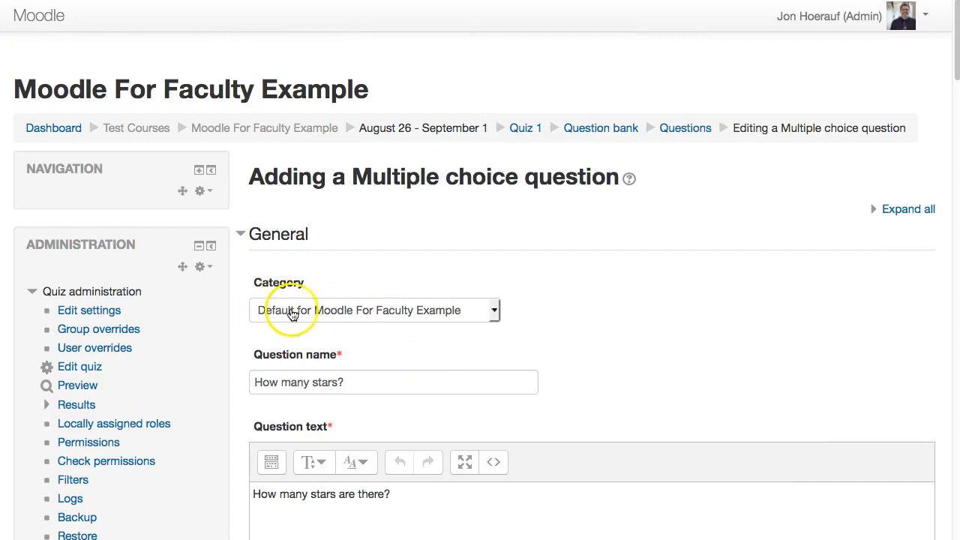
click(363, 311)
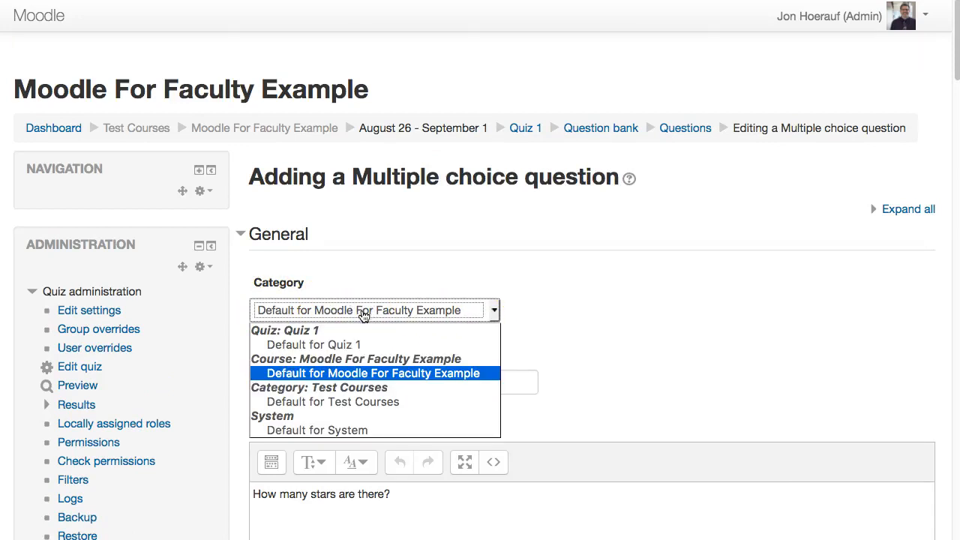
click(323, 346)
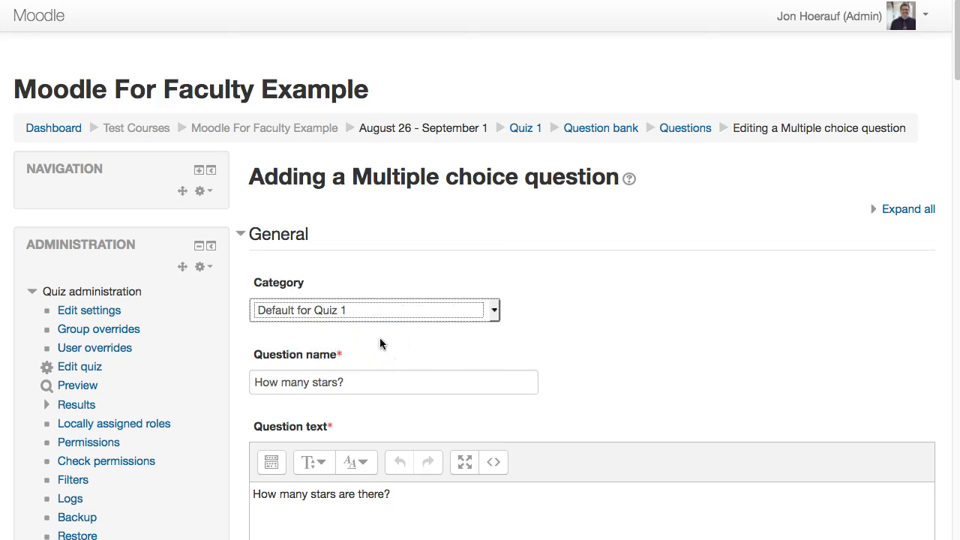
click(409, 339)
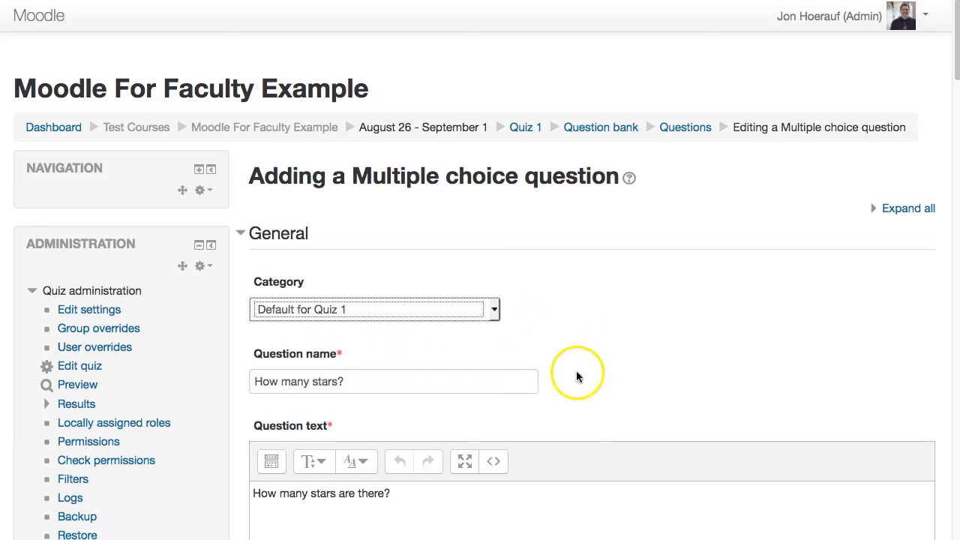
Save the multiple choice question and return to the question bank.
scroll(574, 375, down, 14)
scroll(570, 372, down, 19)
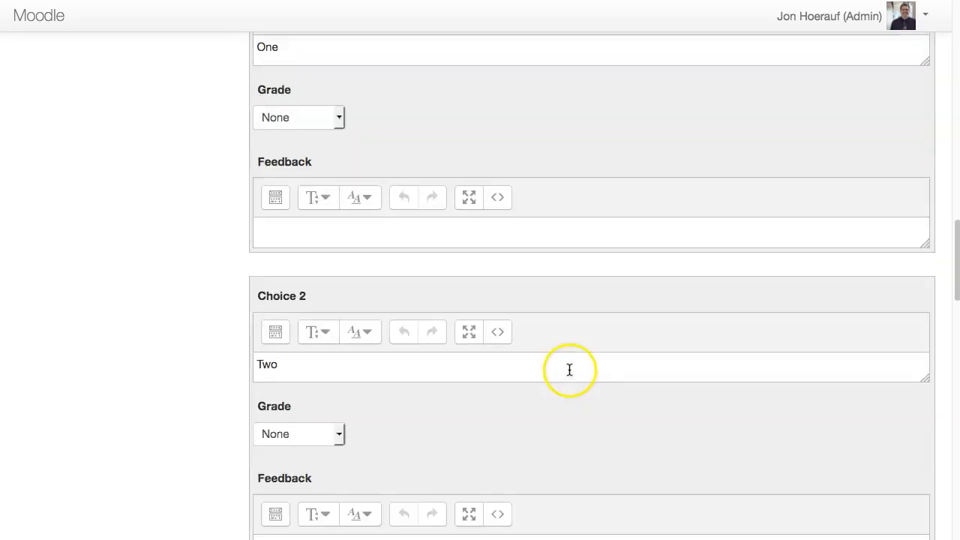
scroll(565, 366, down, 5)
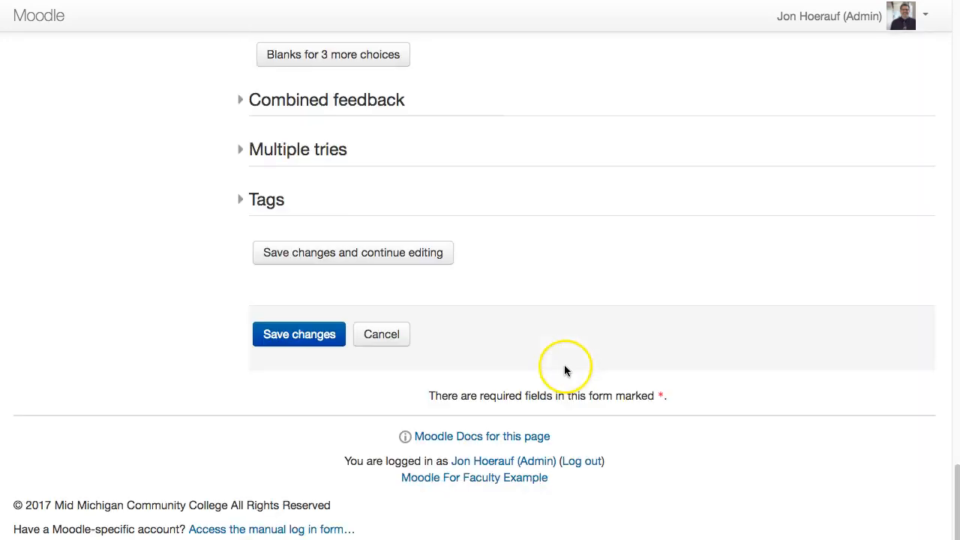
click(309, 335)
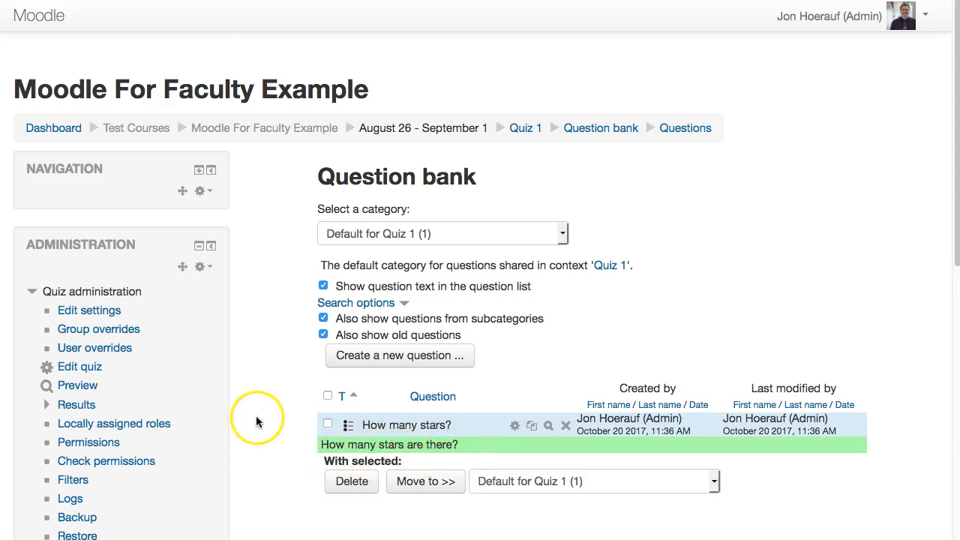
scroll(264, 401, down, 5)
scroll(265, 400, up, 5)
Add the "How many stars?" question to Quiz 1 from the question bank category Default for Quiz 1, and preview it.
click(75, 369)
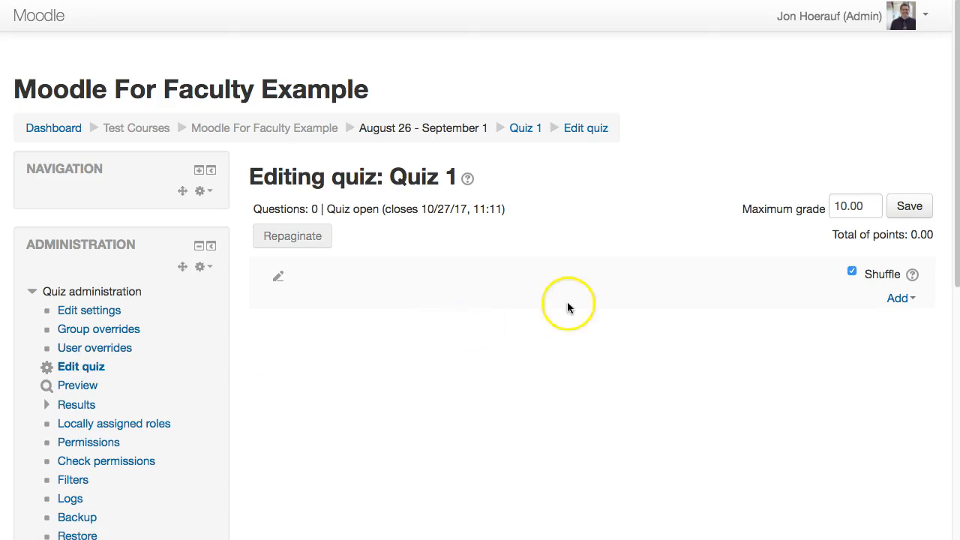
click(897, 300)
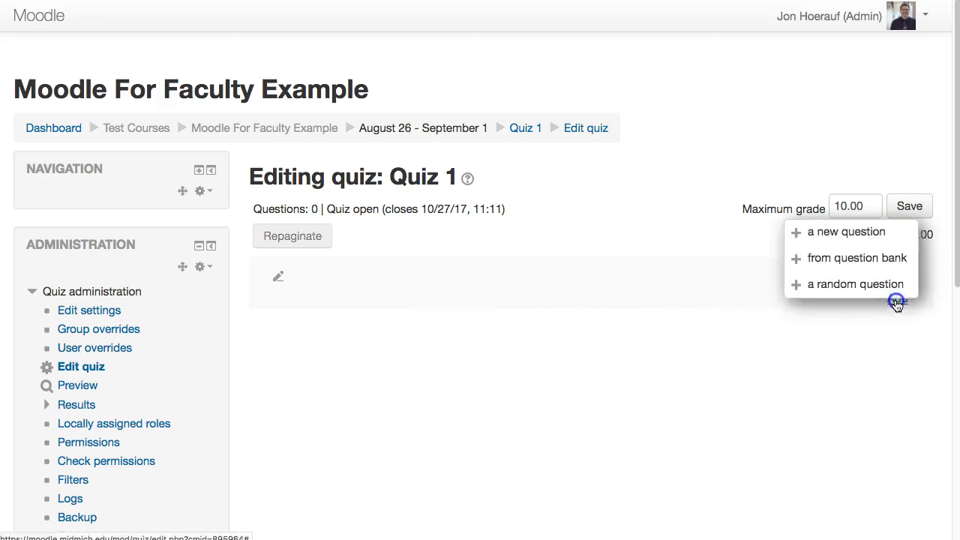
click(857, 258)
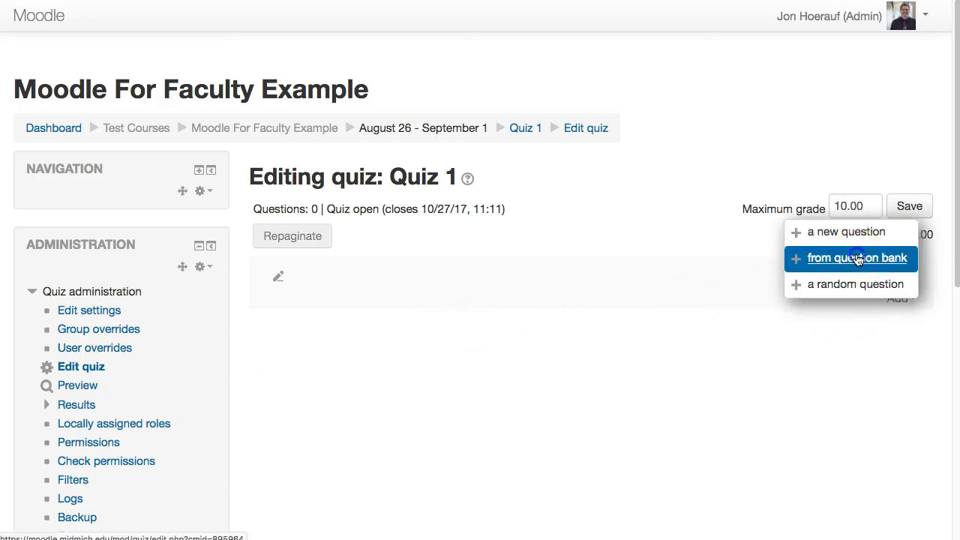
click(350, 255)
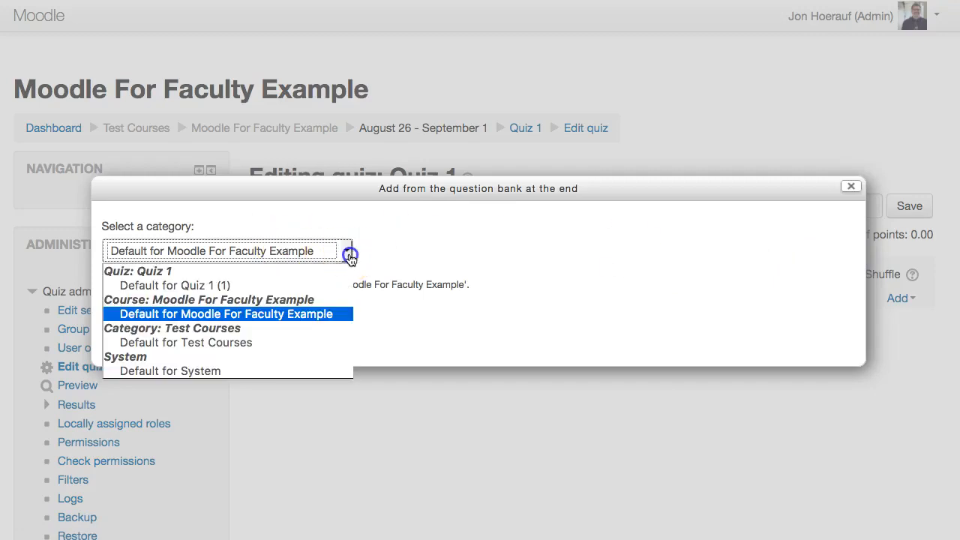
click(219, 285)
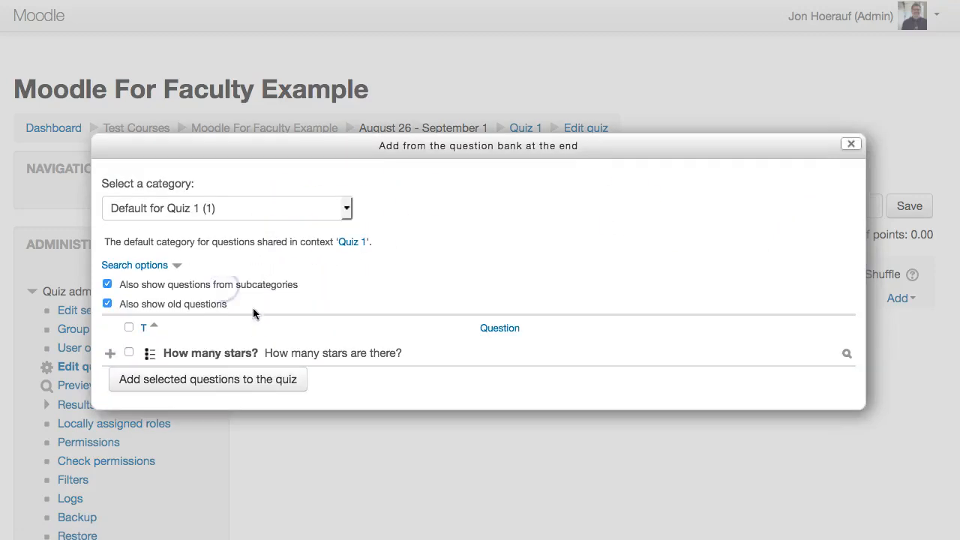
click(129, 354)
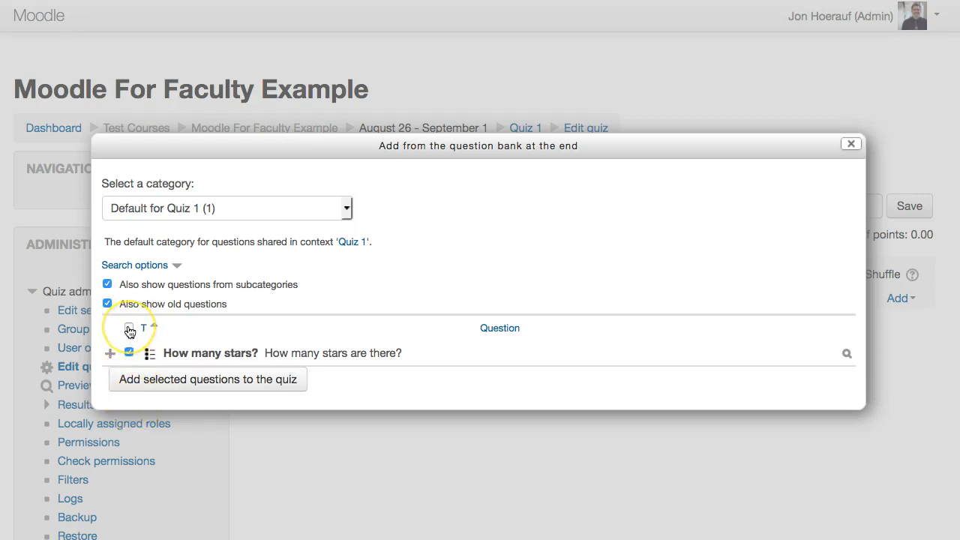
click(148, 381)
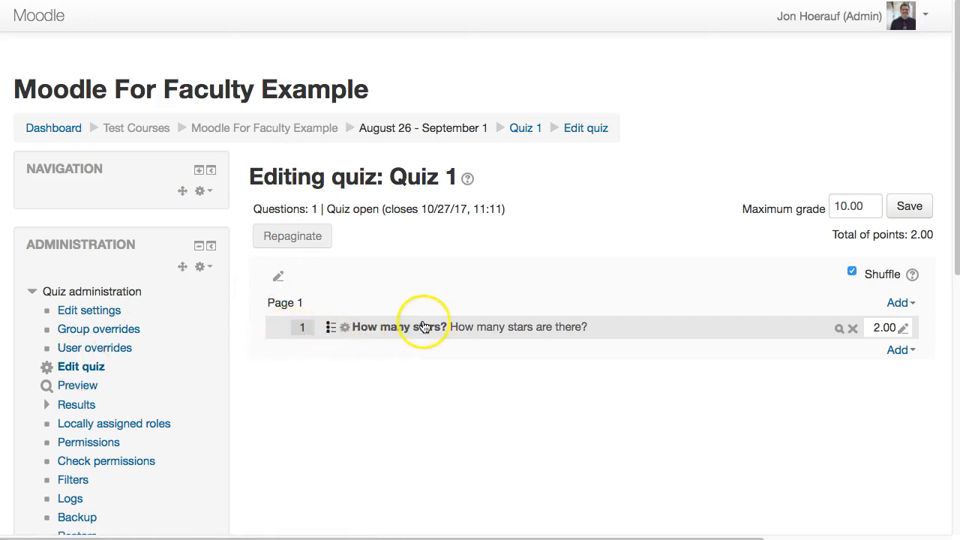
click(837, 330)
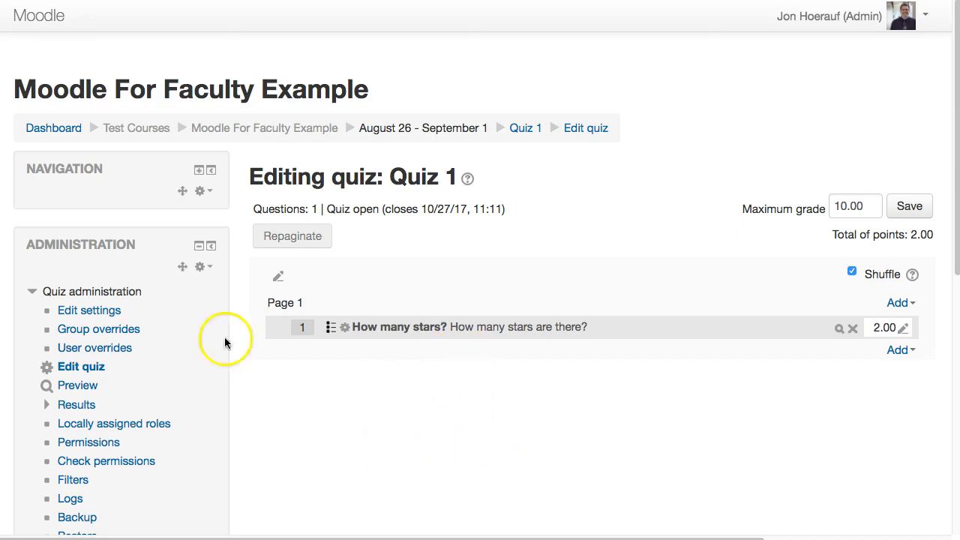
Open the settings of Quiz 1 and look over the general section with its name and description.
click(78, 315)
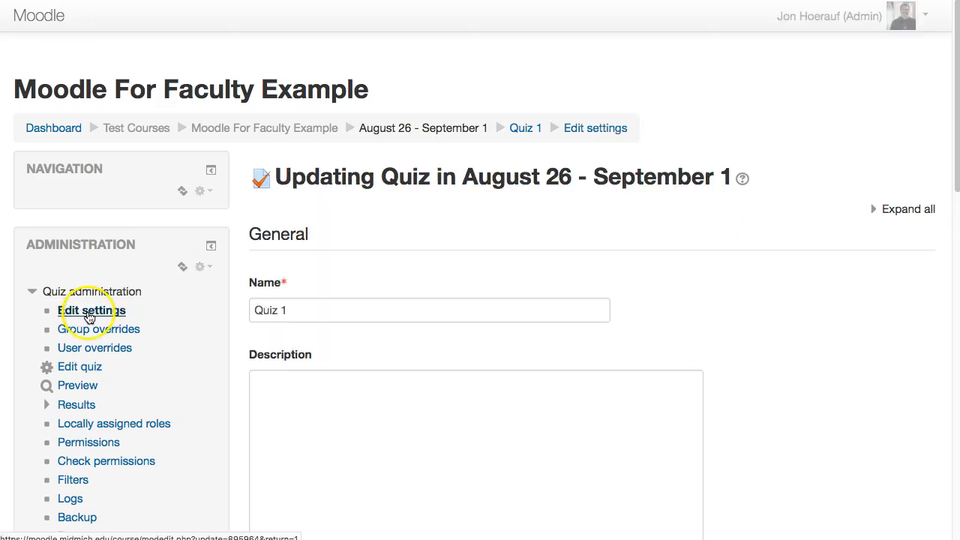
scroll(399, 346, down, 5)
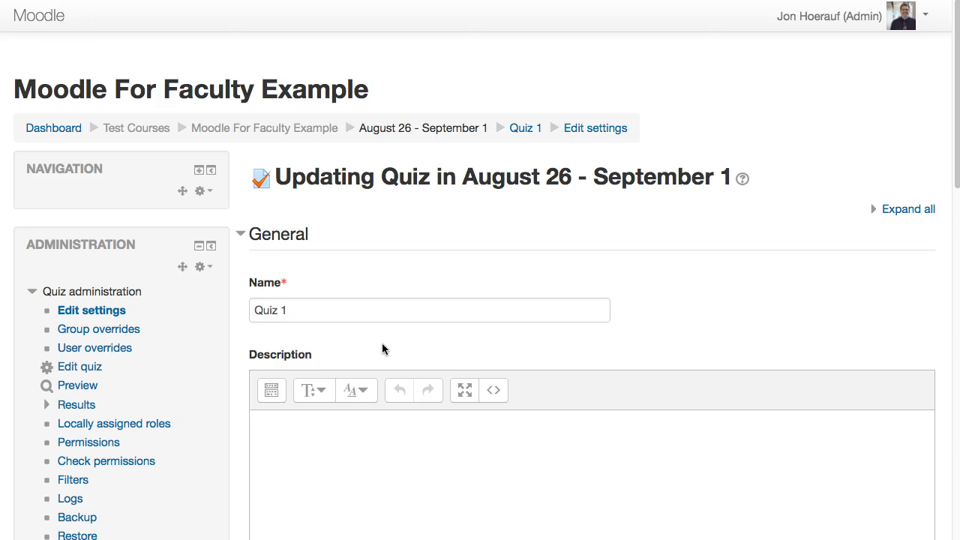
click(383, 442)
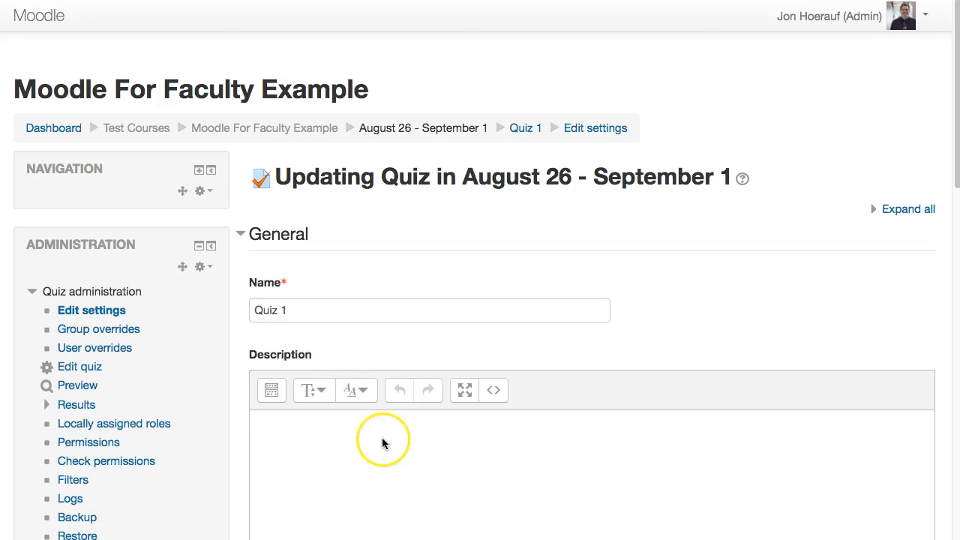